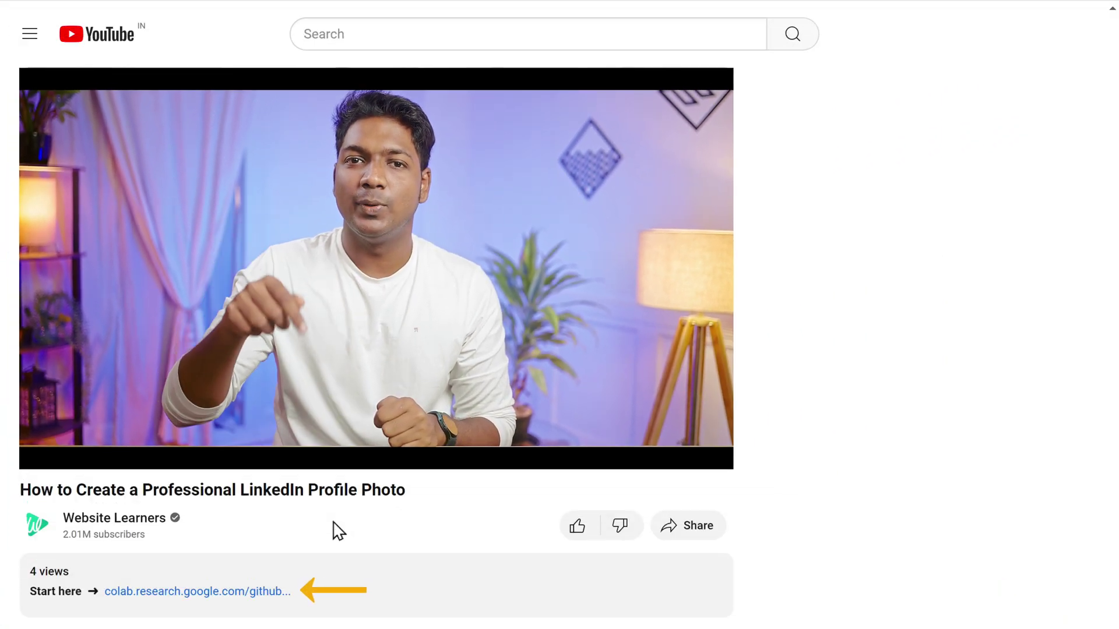
Step: Open the DeFooocus_colab.ipynb notebook from the 'Start here' link in the video description
left_click(191, 595)
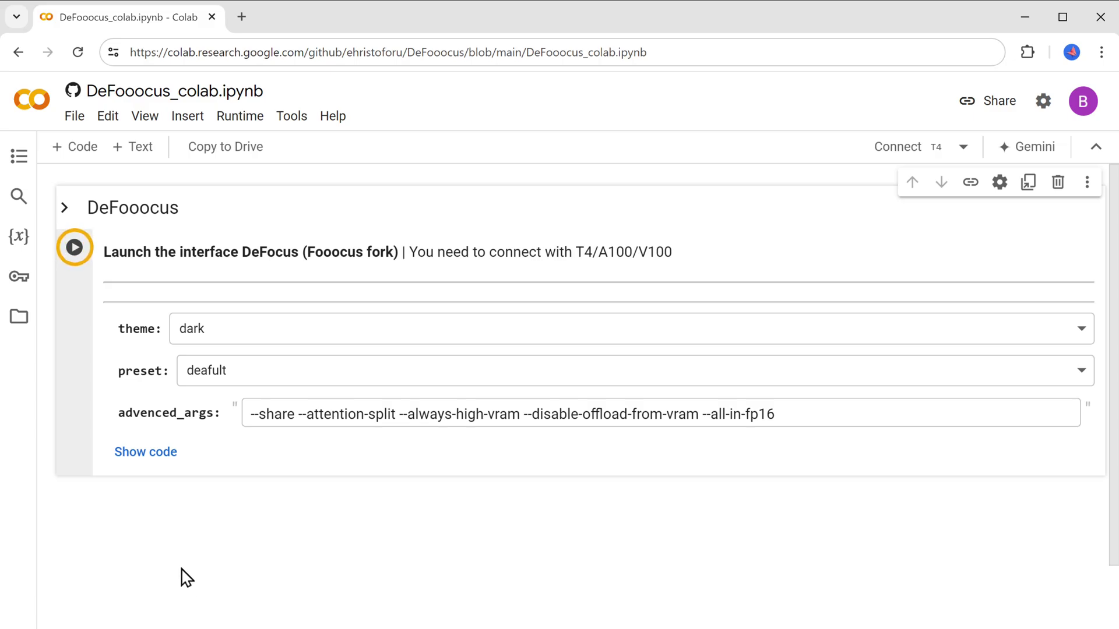
Step: Run the DeFooocus launch cell despite the warning until a gradio.live public URL appears
left_click(74, 247)
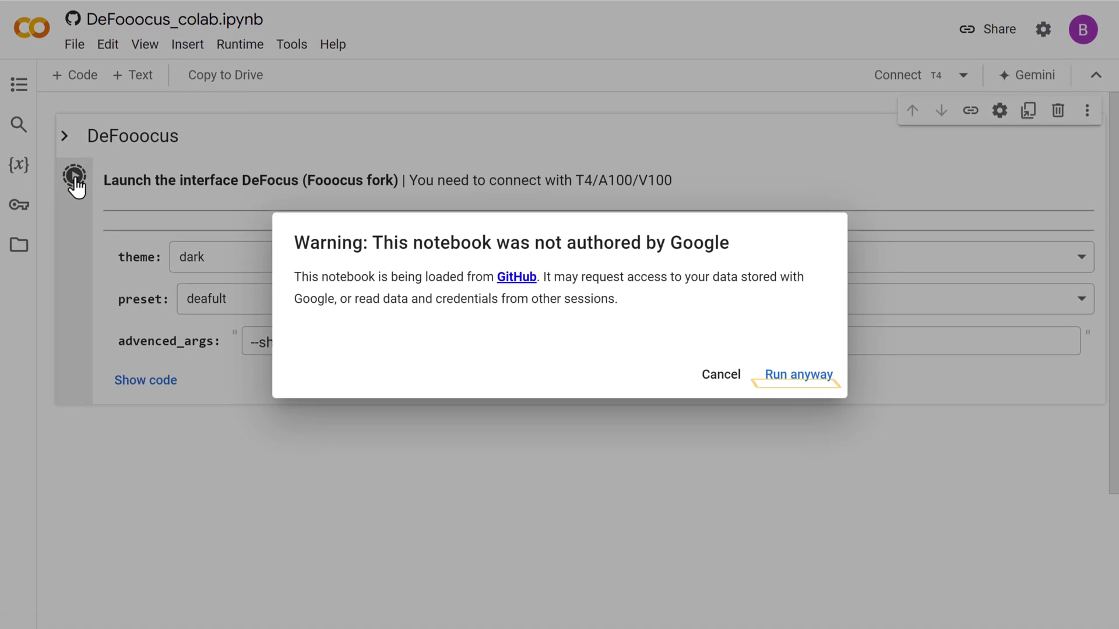
left_click(791, 376)
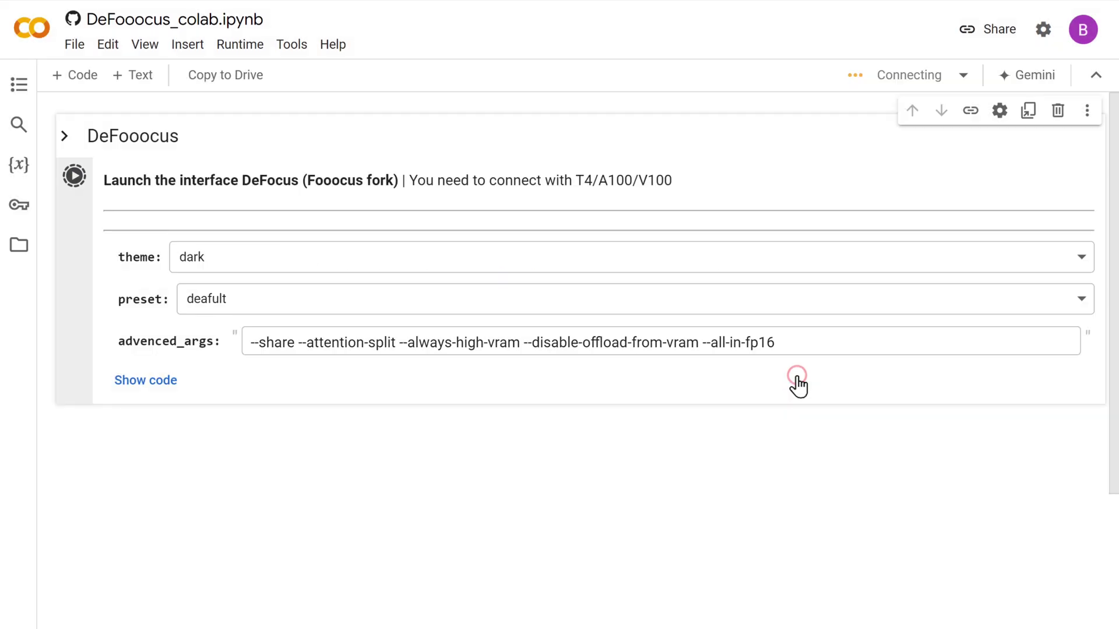
scroll(798, 386, "down", 15)
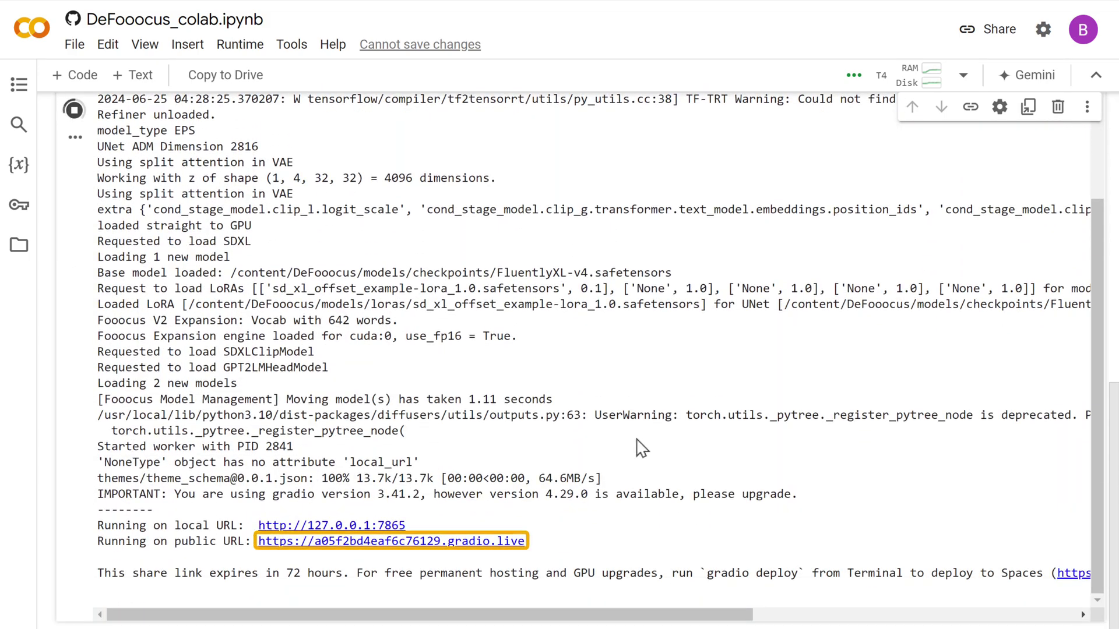
Step: Open the gradio.live interface and enable Input Image to reveal the reference upload area
left_click(411, 545)
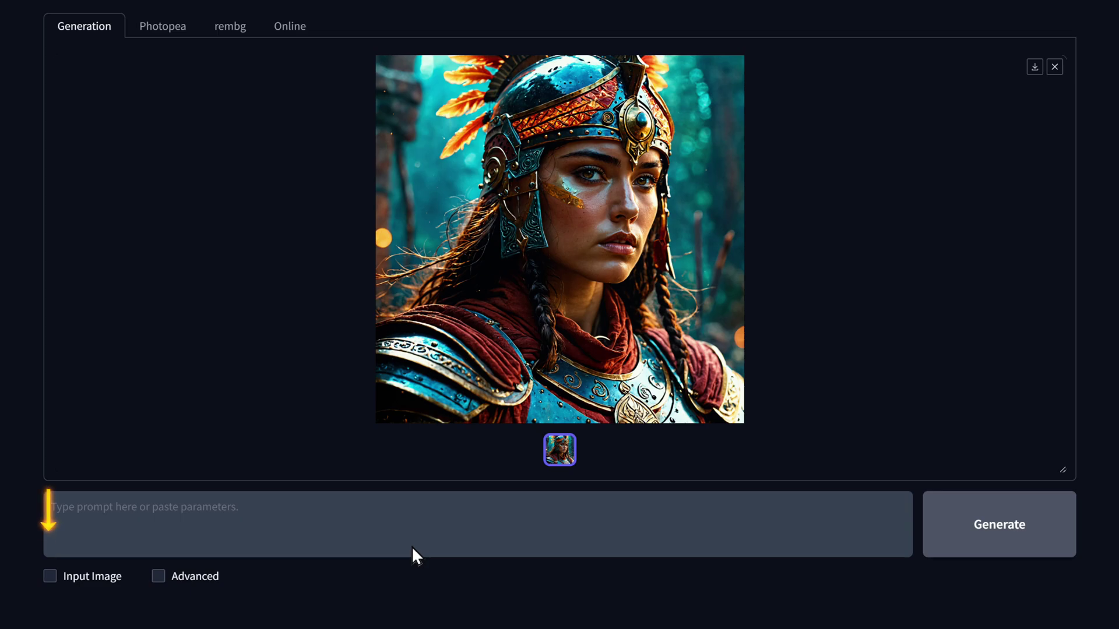
left_click(50, 576)
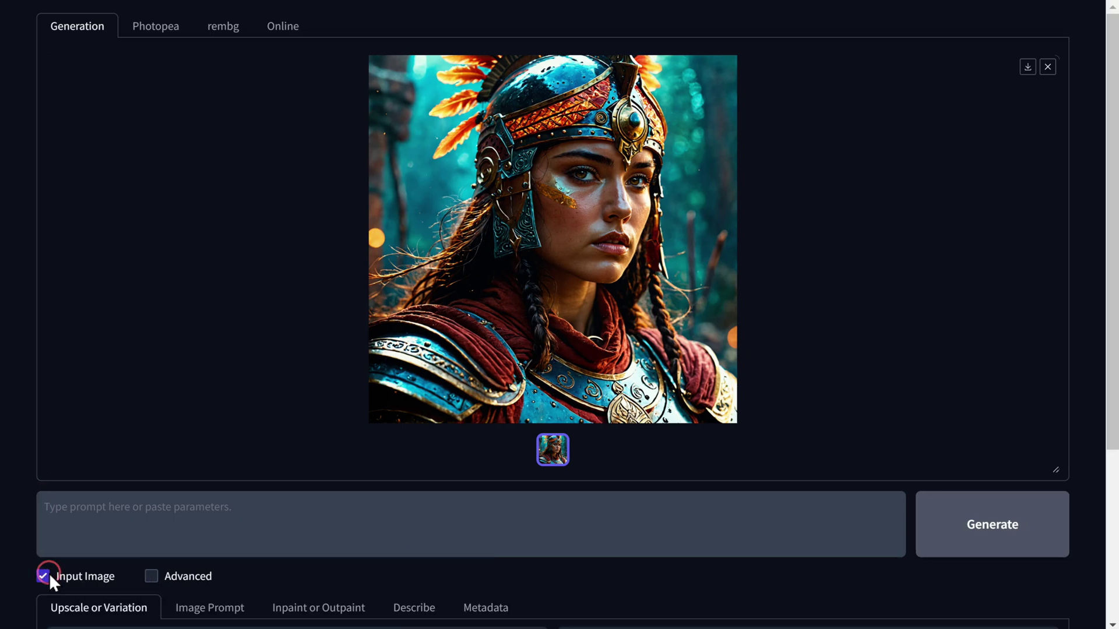
scroll(50, 573, "down", 4)
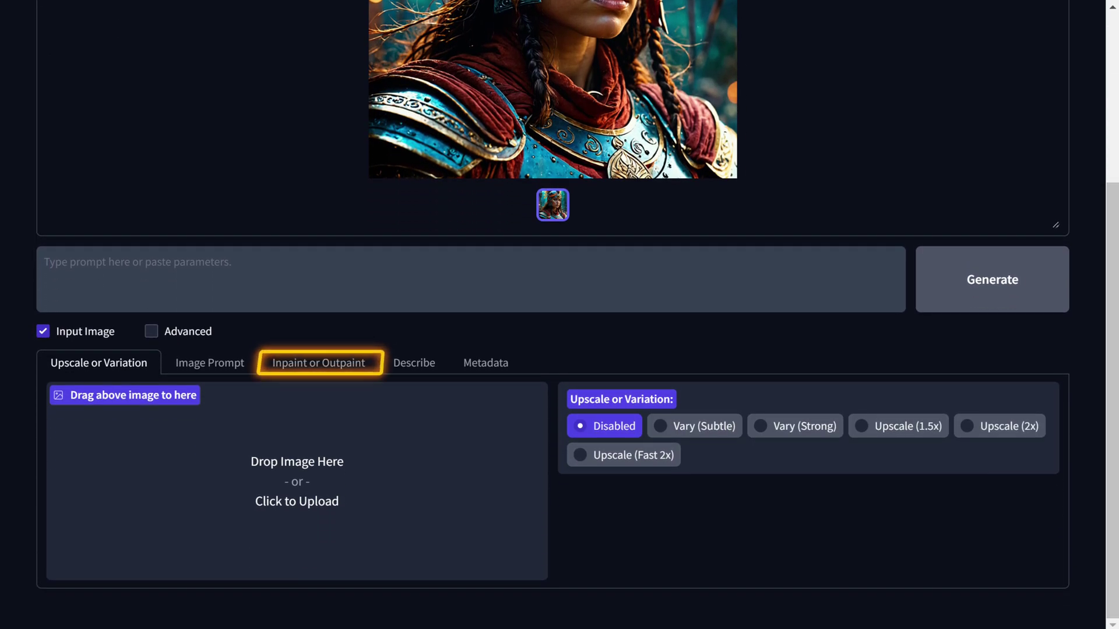
Step: Load the man's portrait photo into the Inpaint or Outpaint tab's drop area
left_click(307, 364)
scroll(309, 370, "down", 4)
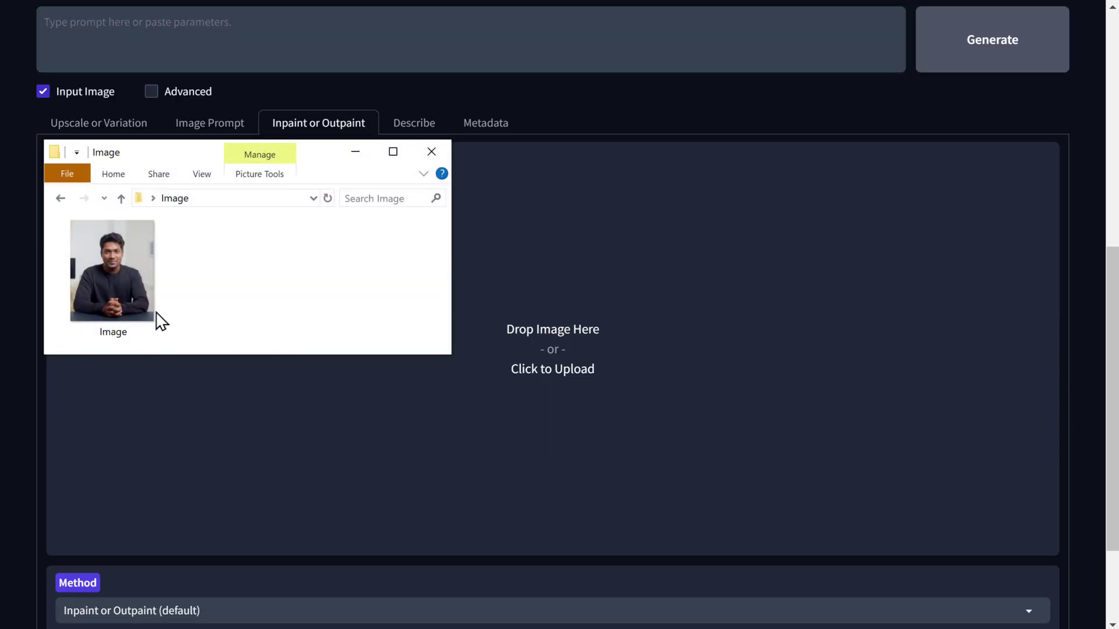
left_click_drag(107, 279, 551, 343)
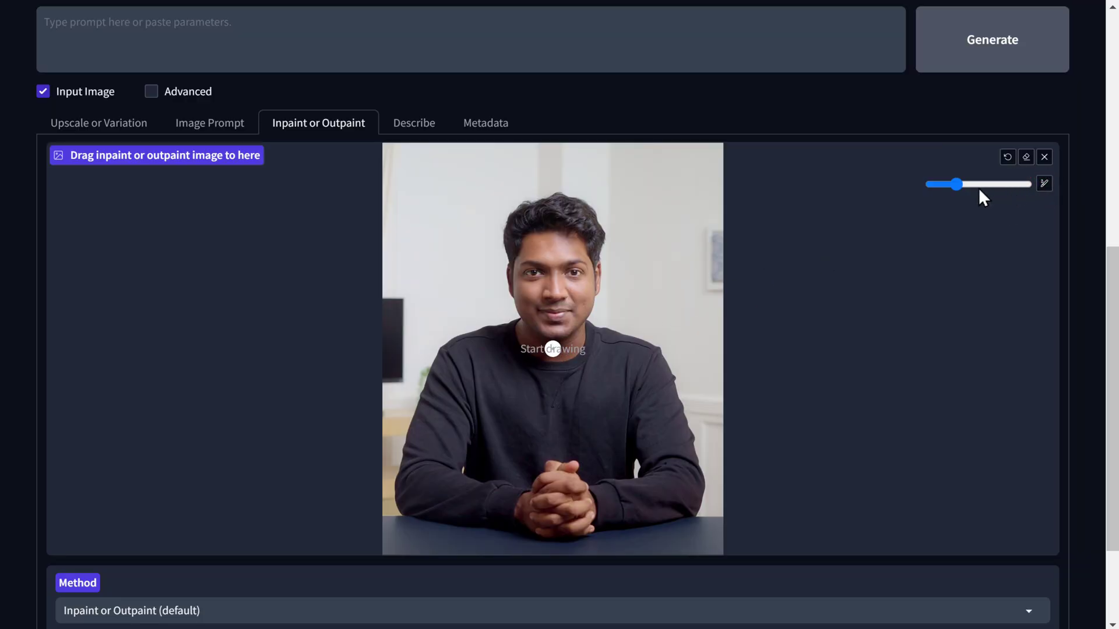
Step: Set the masking brush to maximum size and paint a mask around the man's surroundings
left_click_drag(955, 184, 1030, 187)
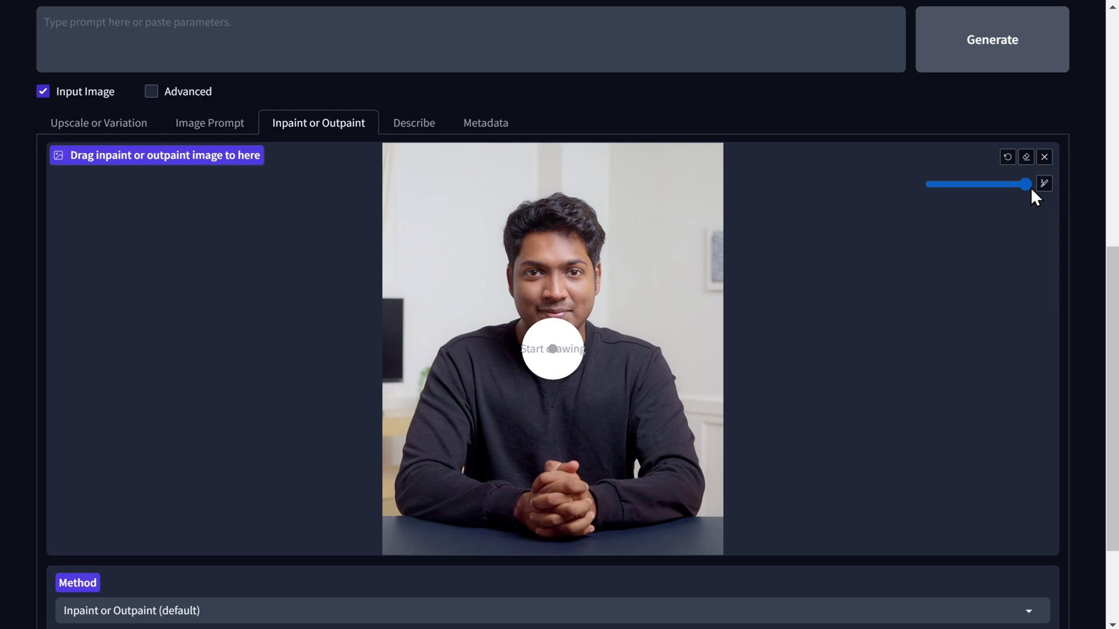
mouse_move(688, 373)
left_mouse_down()
mouse_move(412, 529)
mouse_move(695, 149)
mouse_move(522, 160)
mouse_move(629, 310)
mouse_move(480, 345)
mouse_move(667, 279)
left_mouse_up()
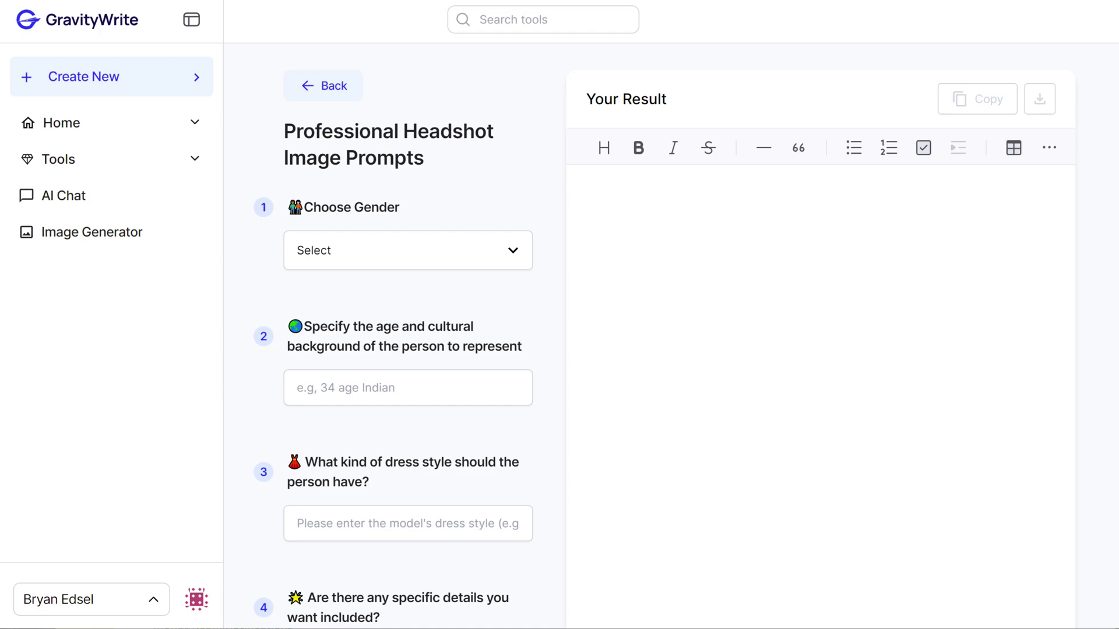
Step: Fill GravityWrite's headshot form with Male, Indian, Tailored suit and Cinema, then generate prompts
left_click(408, 250)
left_click(408, 388)
type("Indian")
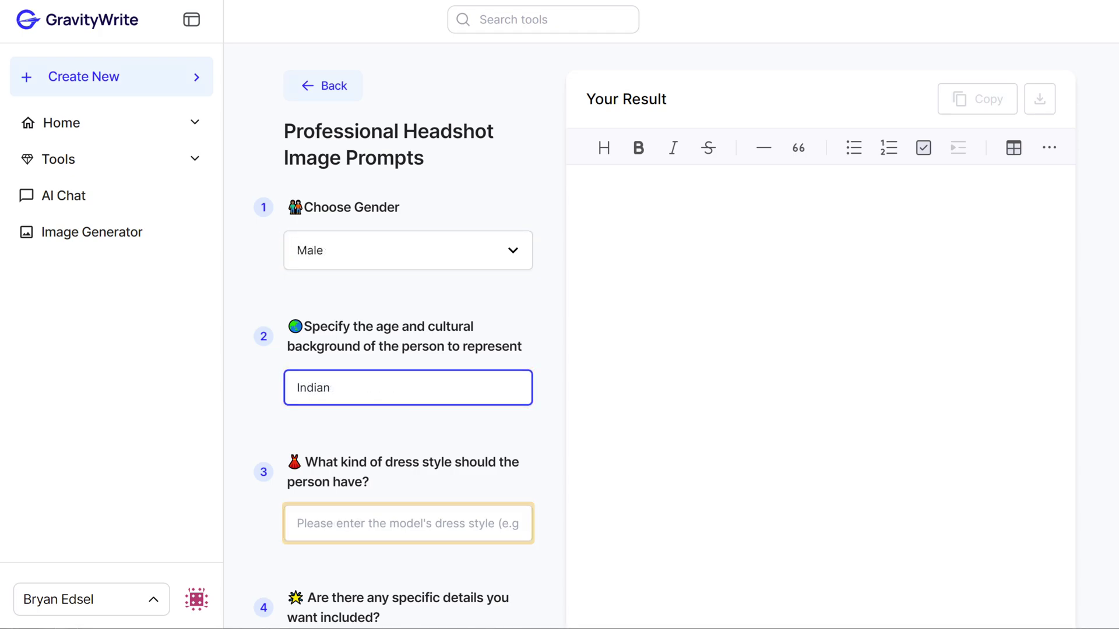
left_click(408, 523)
type("Tailored suit")
scroll(676, 350, "down", 3)
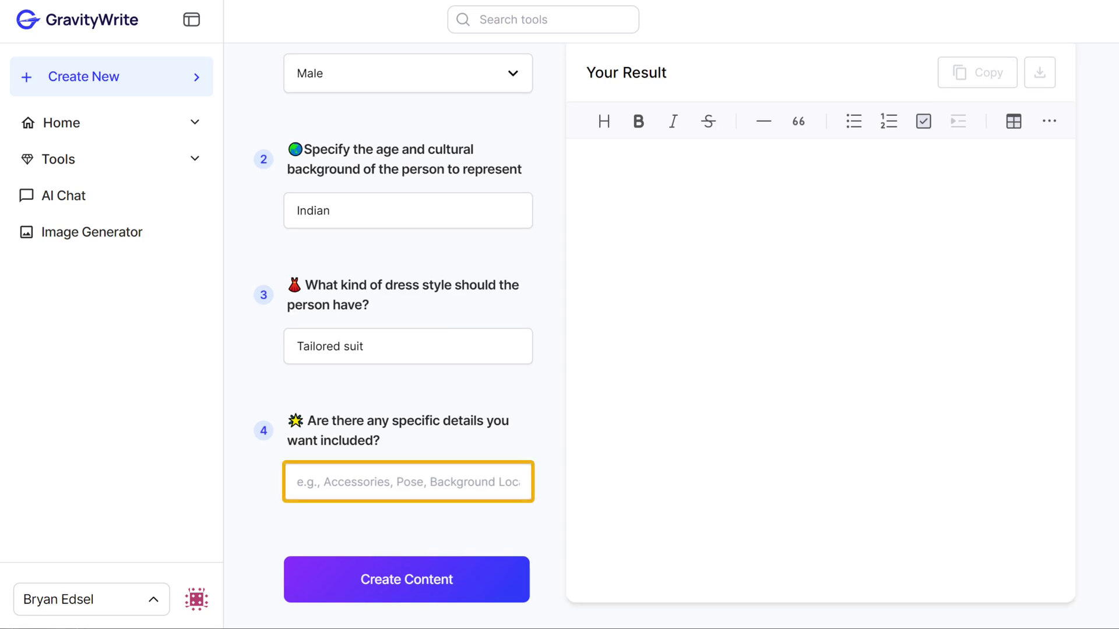
type("Cinematic lighting, professional backgroun")
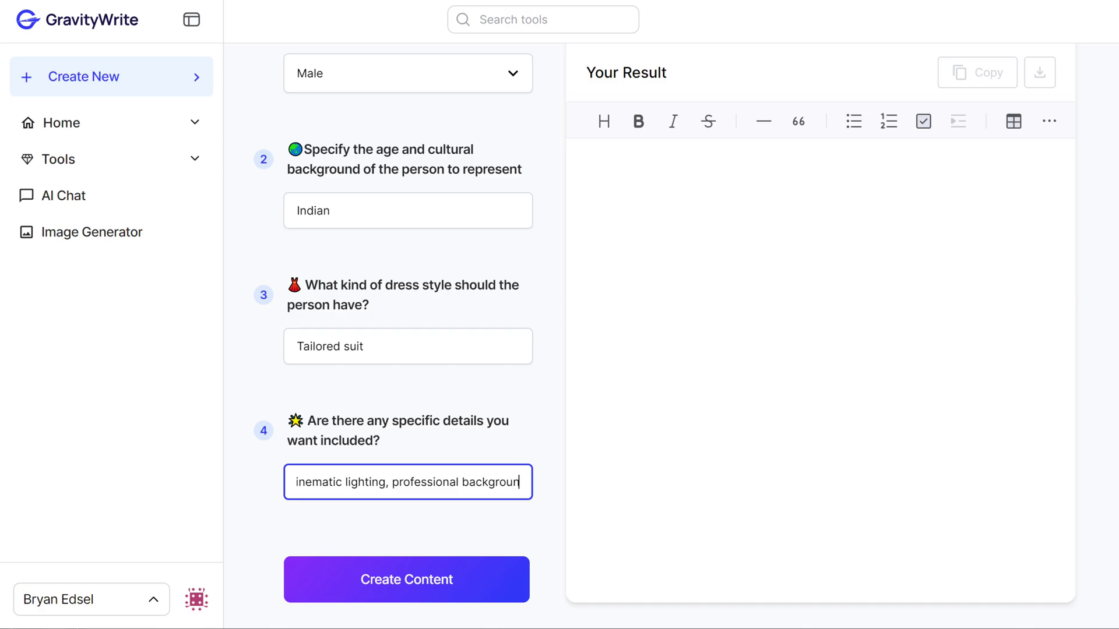
key("Tab")
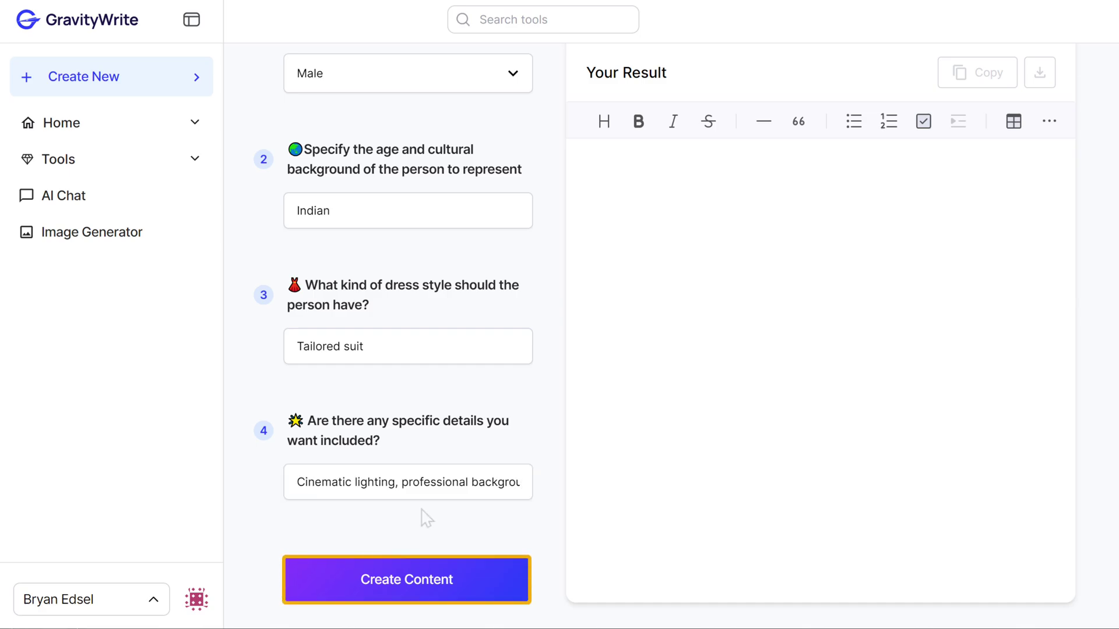
left_click(406, 587)
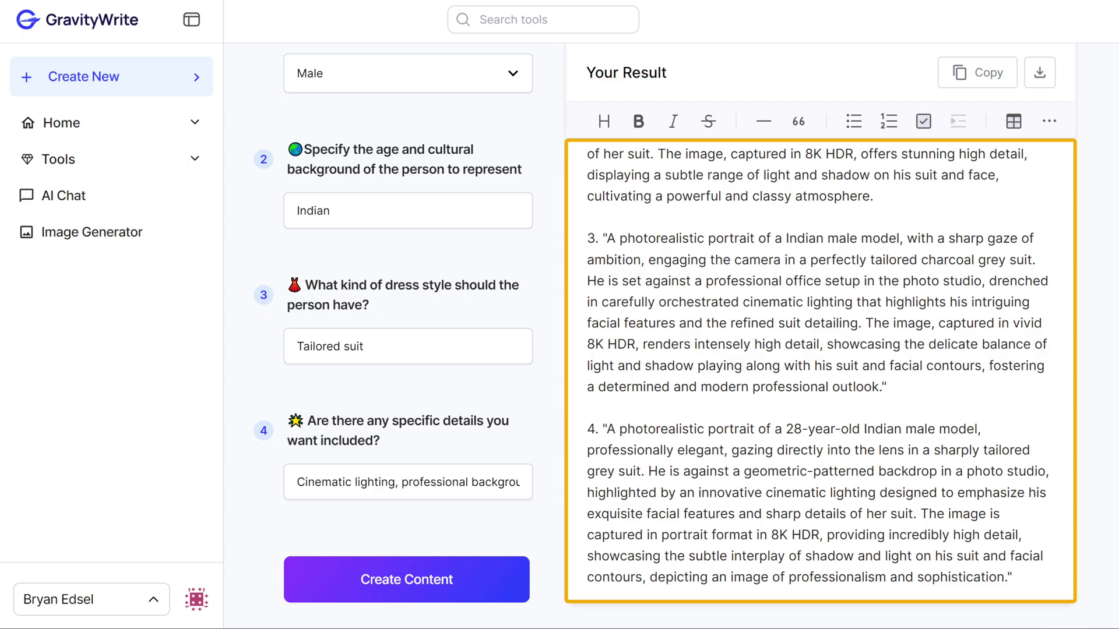
Step: Copy the first prompt, the young Indian man in a black suit, and return to DeFooocus
scroll(815, 349, "up", 6)
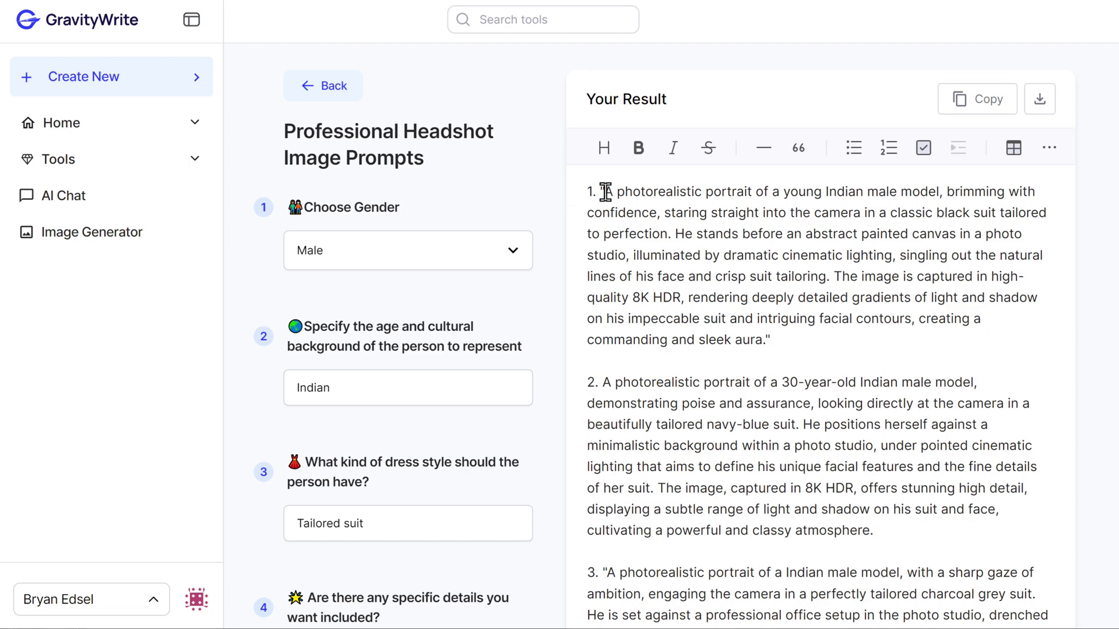
left_click_drag(606, 191, 748, 327)
right_click(661, 255)
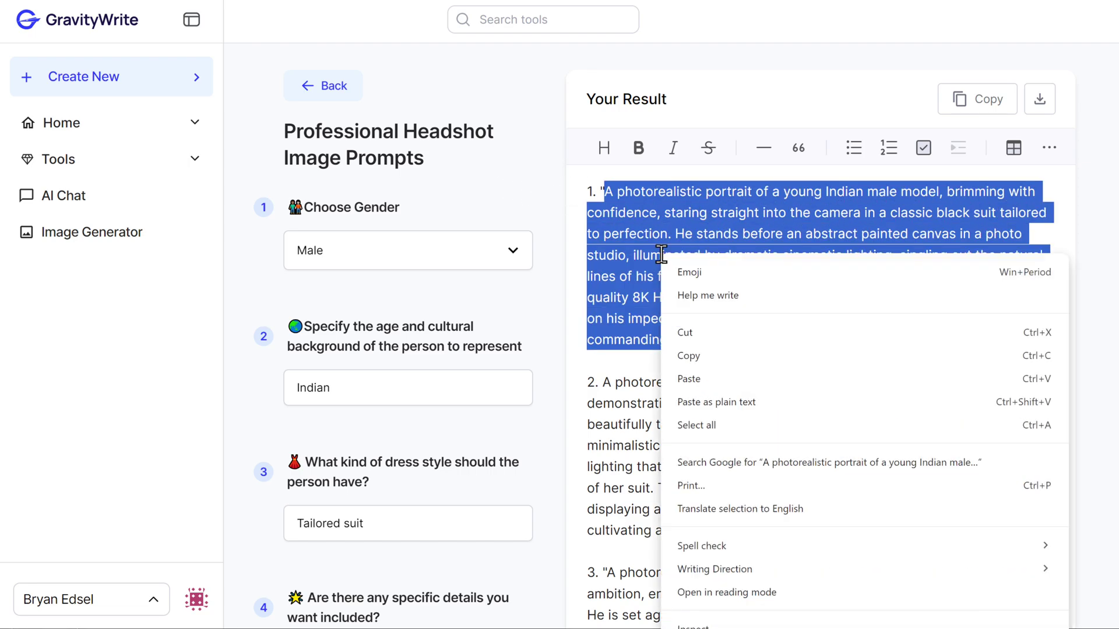
left_click(738, 356)
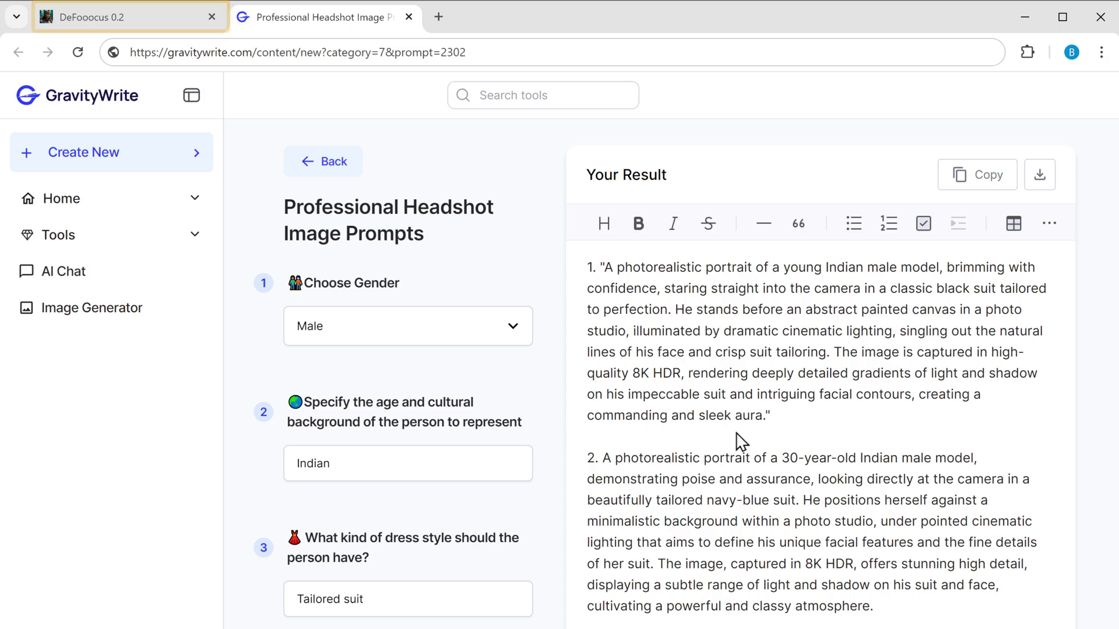
left_click(94, 26)
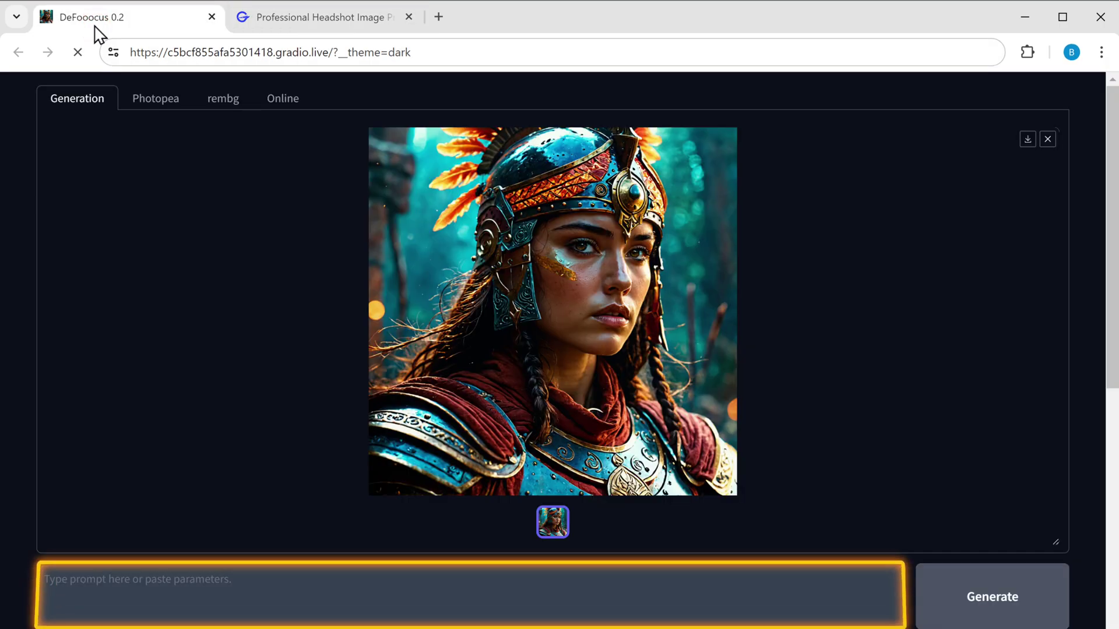
Step: Paste the black-suit headshot prompt, enable Advanced with its Control settings, and start generating
right_click(240, 579)
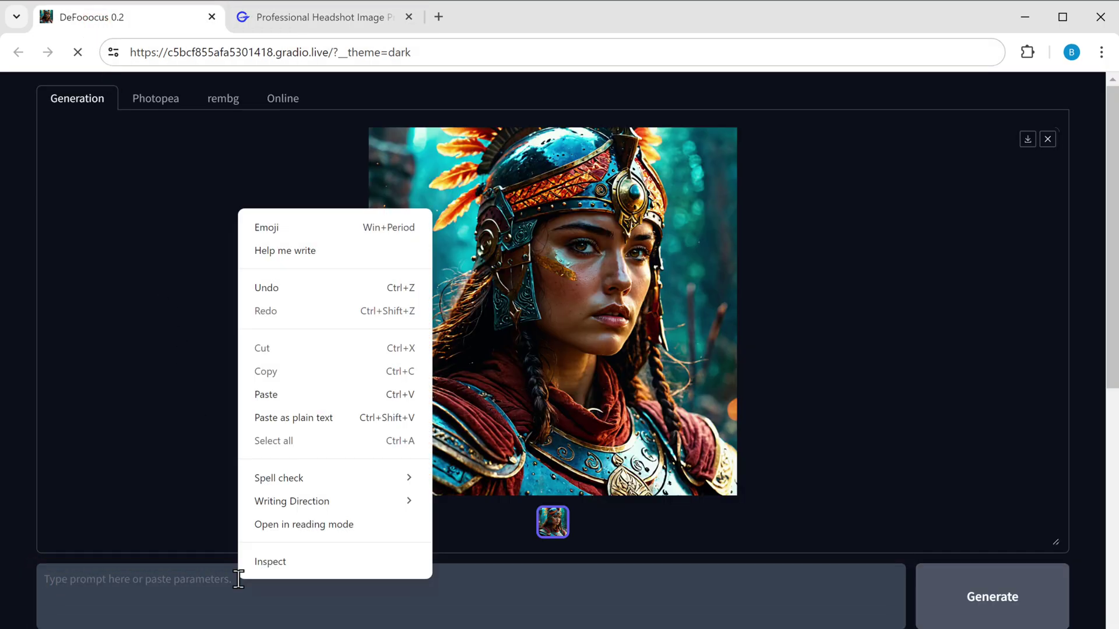
left_click(327, 394)
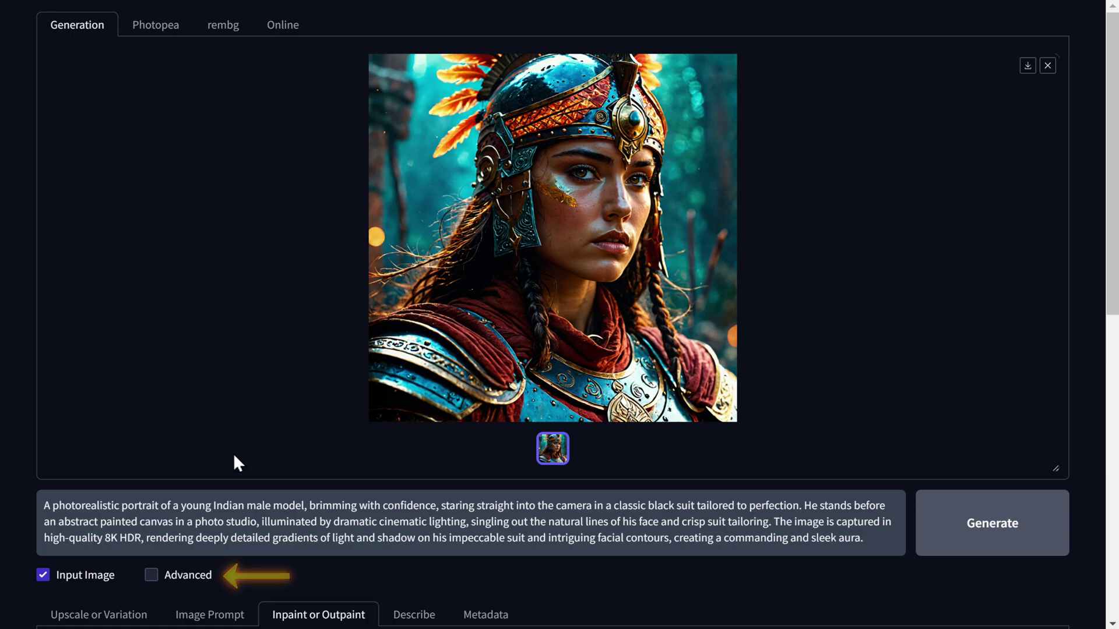
left_click(151, 575)
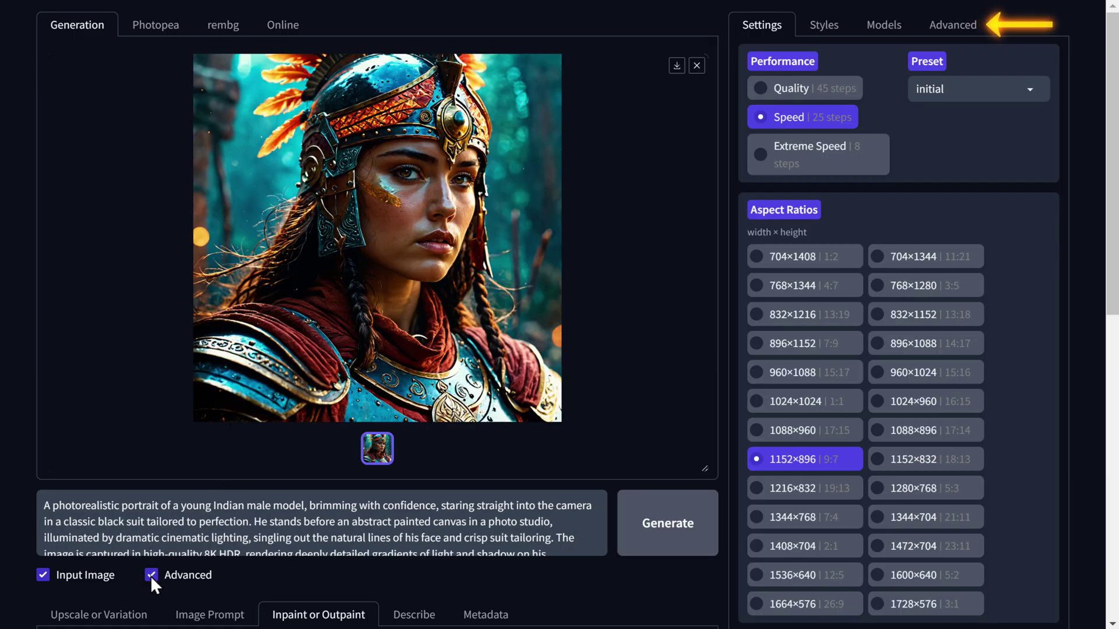
left_click(952, 33)
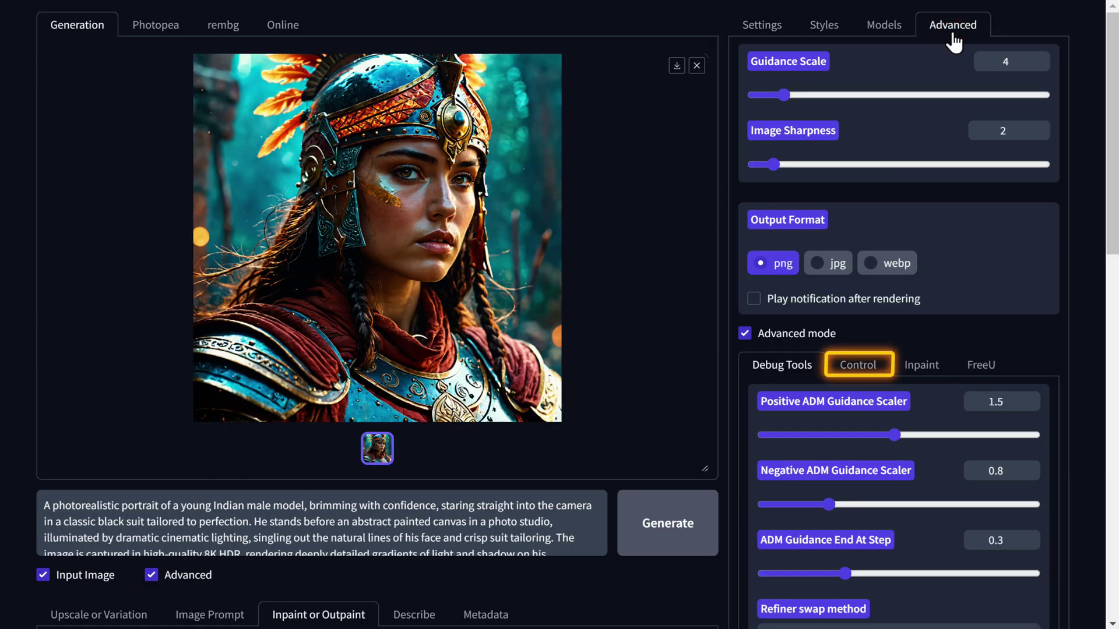
left_click(858, 373)
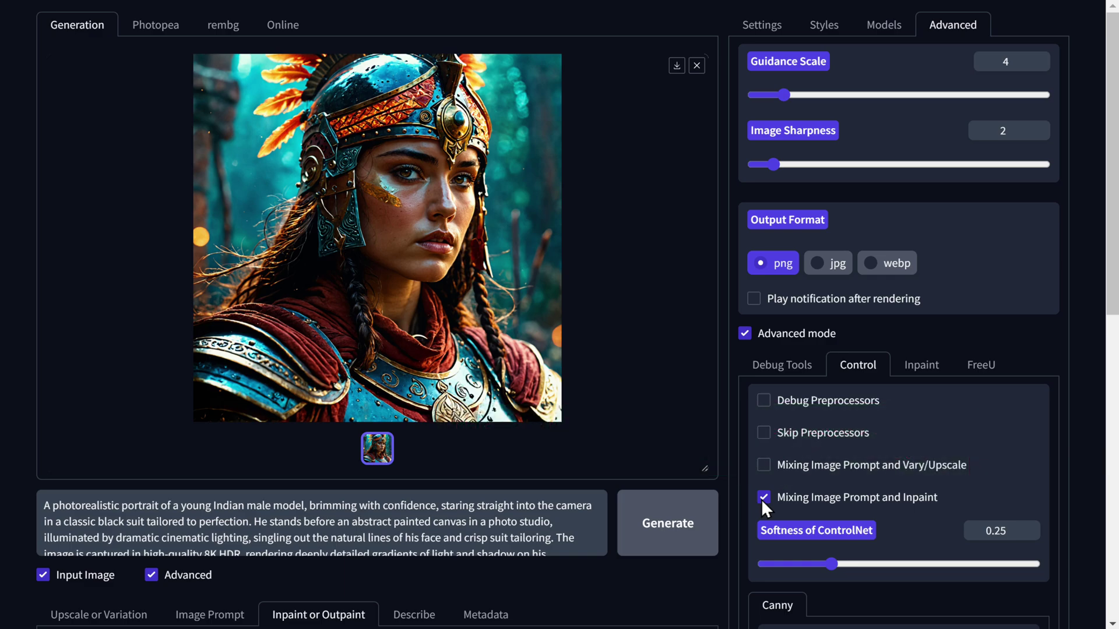
left_click(675, 531)
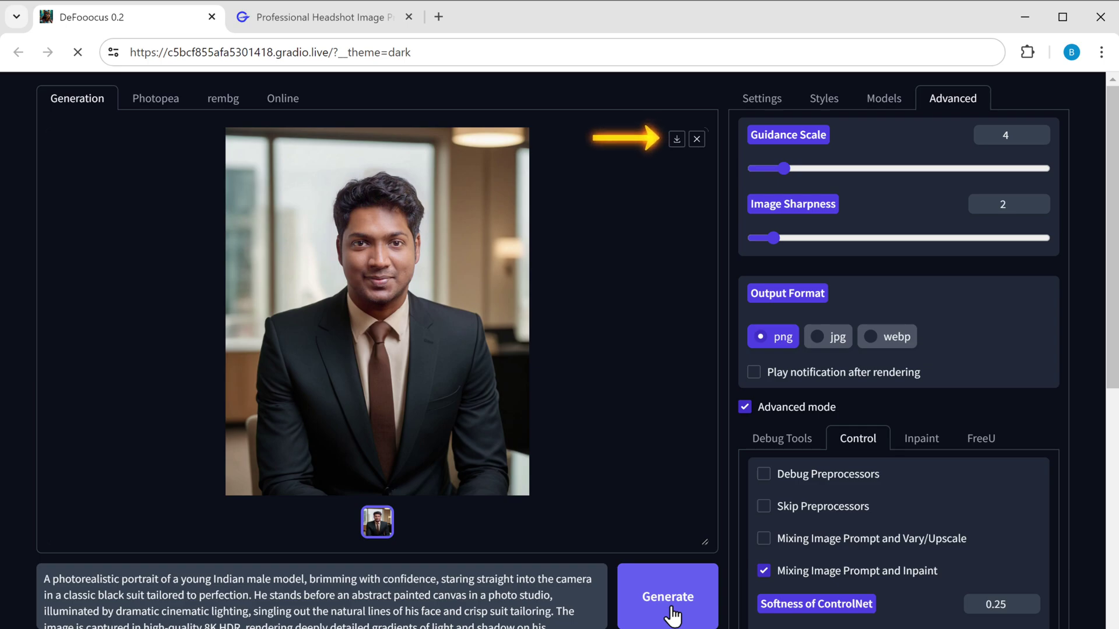
Step: Generate the headshot of the man in a dark suit and tie and download it
left_click(672, 609)
left_click(677, 139)
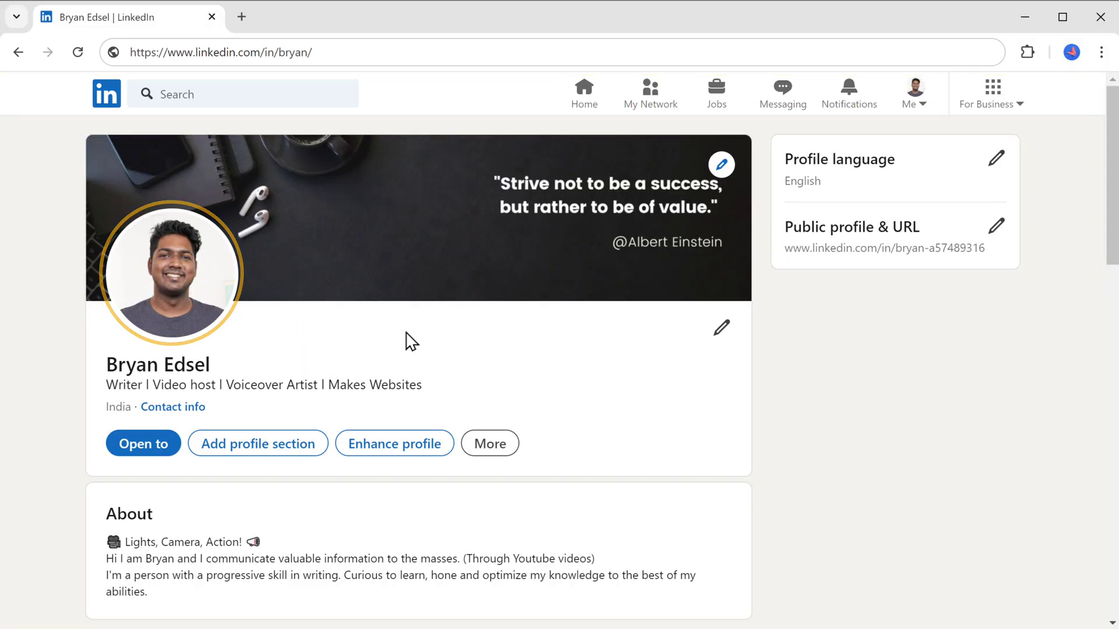
Step: Upload the downloaded 'Image' headshot as the LinkedIn profile photo, save it, and reload the page
left_click(171, 282)
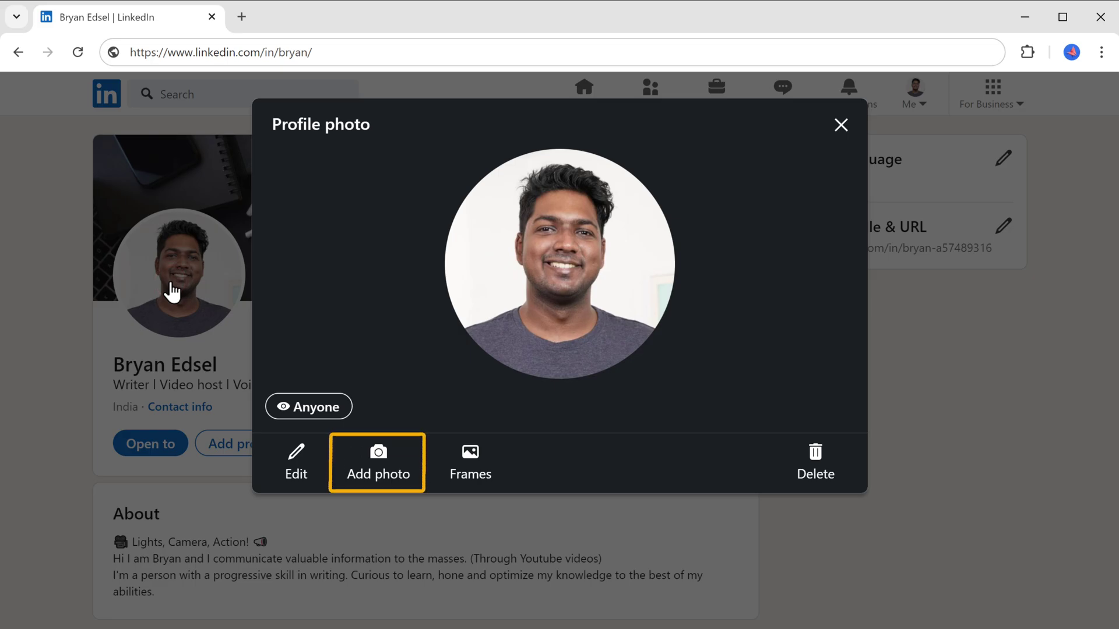
left_click(379, 466)
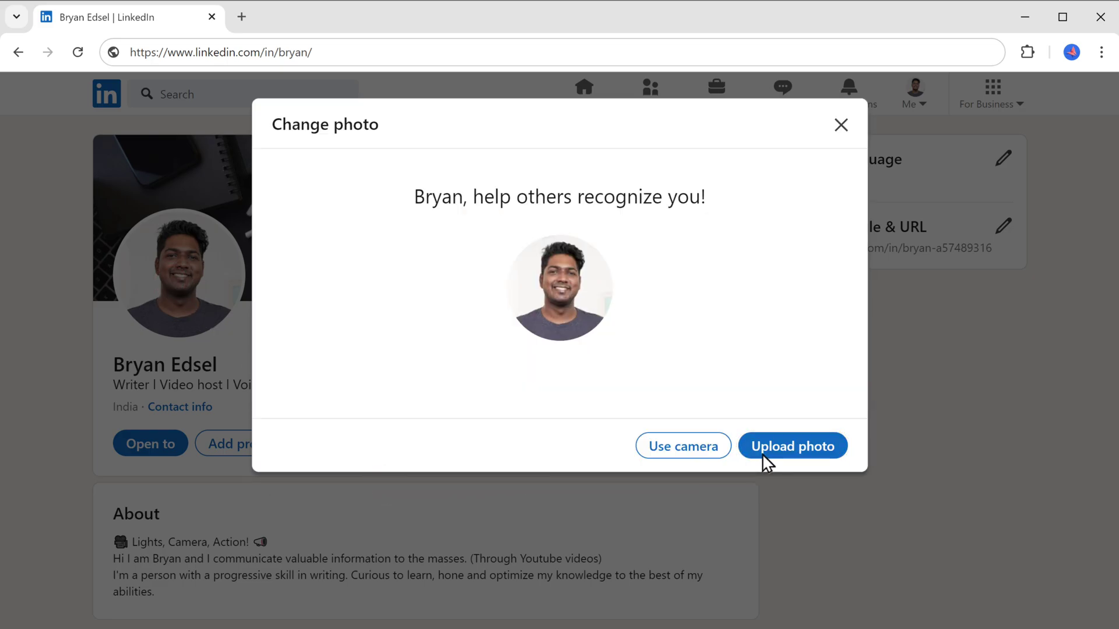
left_click(787, 452)
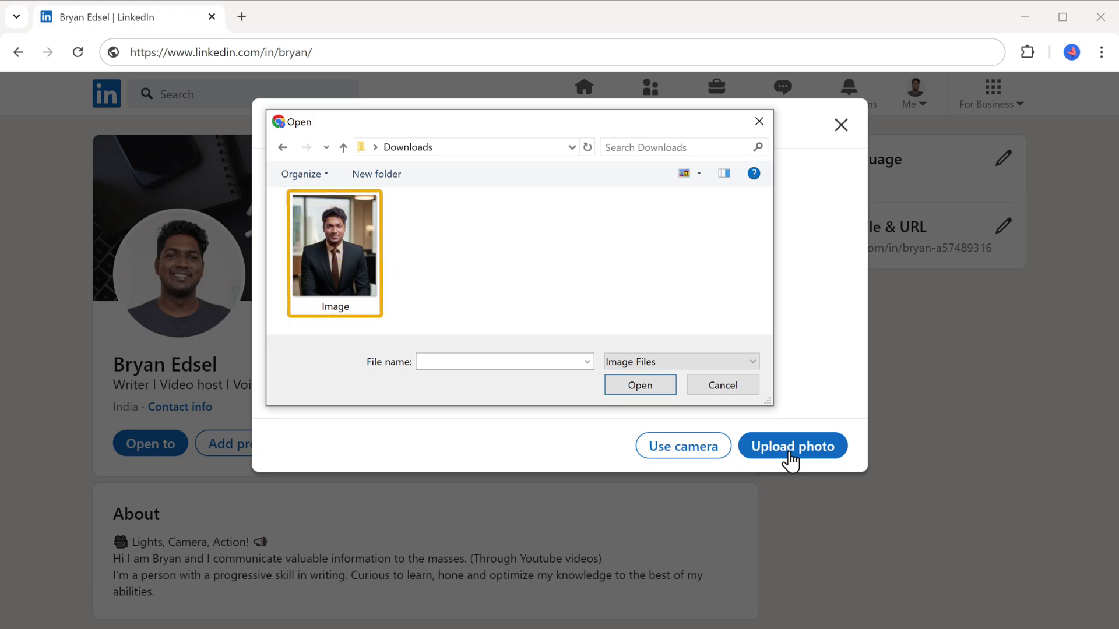
left_click(330, 256)
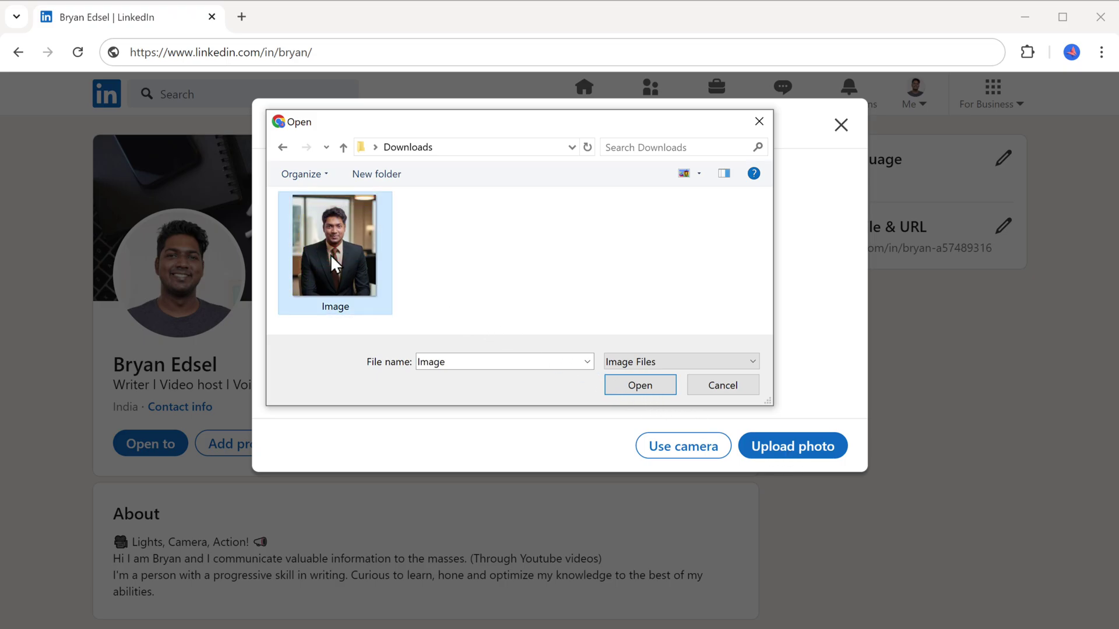
left_click(641, 386)
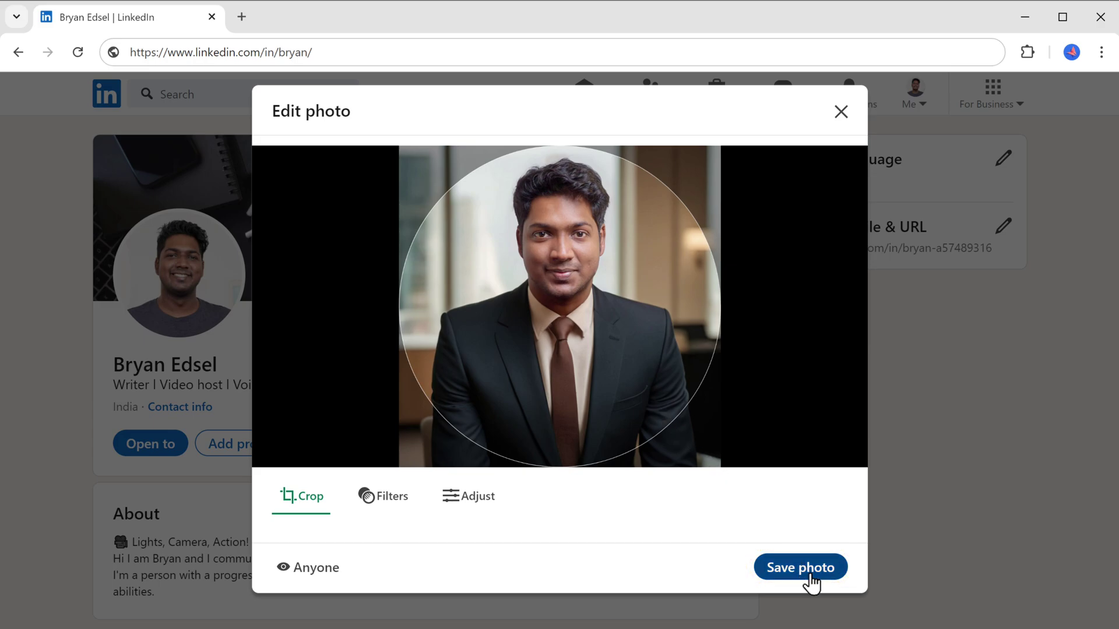
left_click(810, 570)
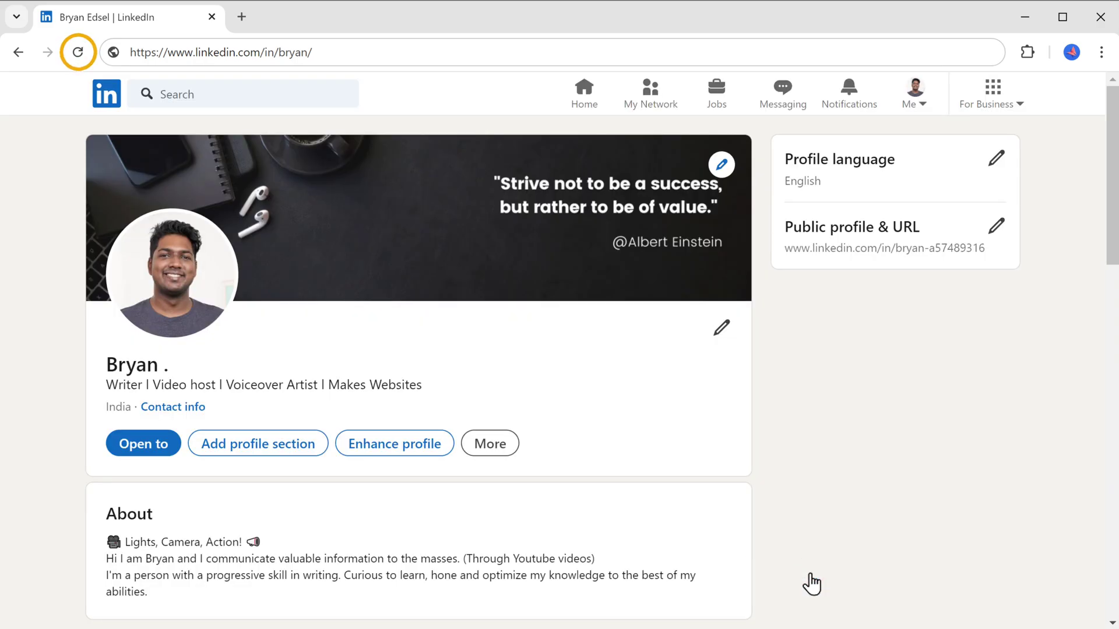
left_click(79, 56)
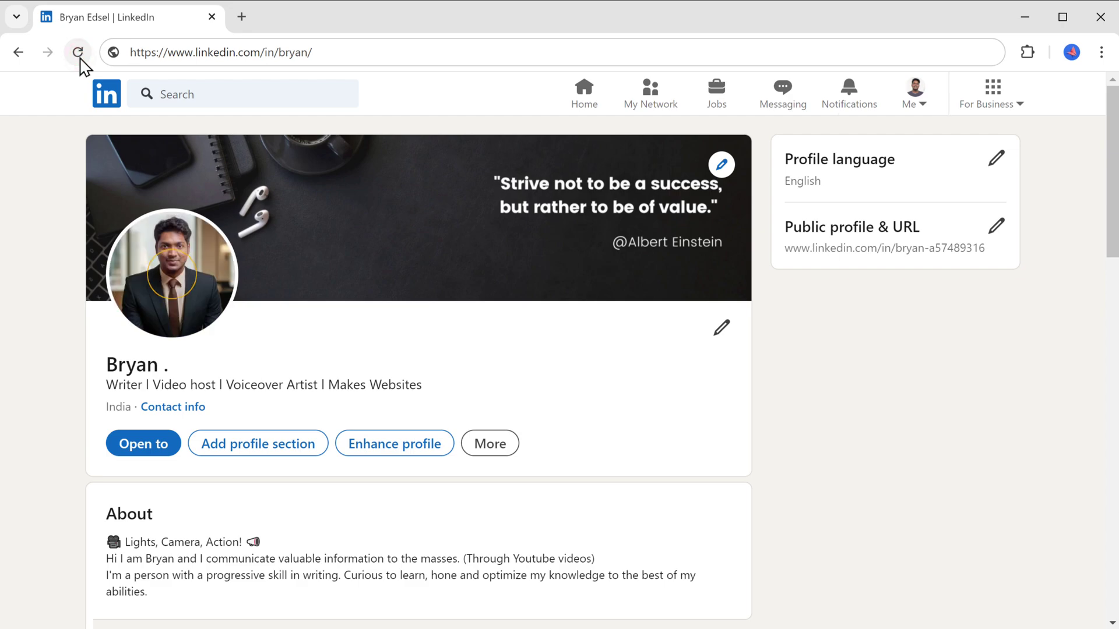